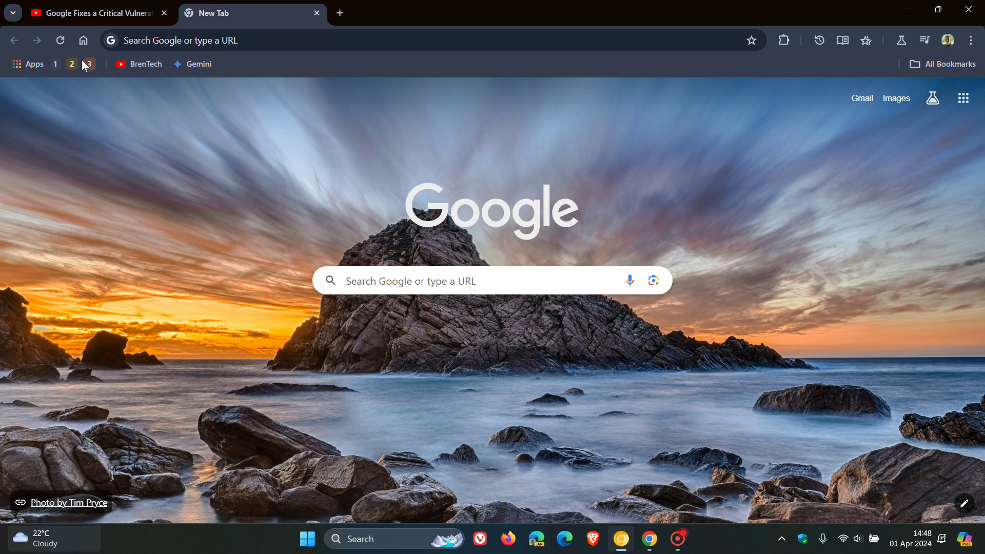
Step: From the new tab, open Canary's media controls and skip the video back, then forward, ten seconds
click(94, 12)
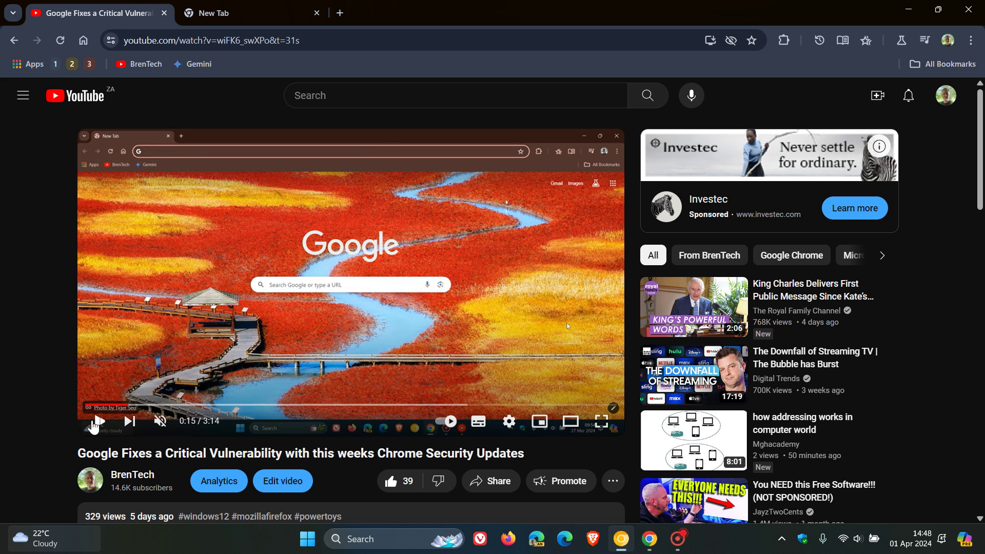
click(223, 12)
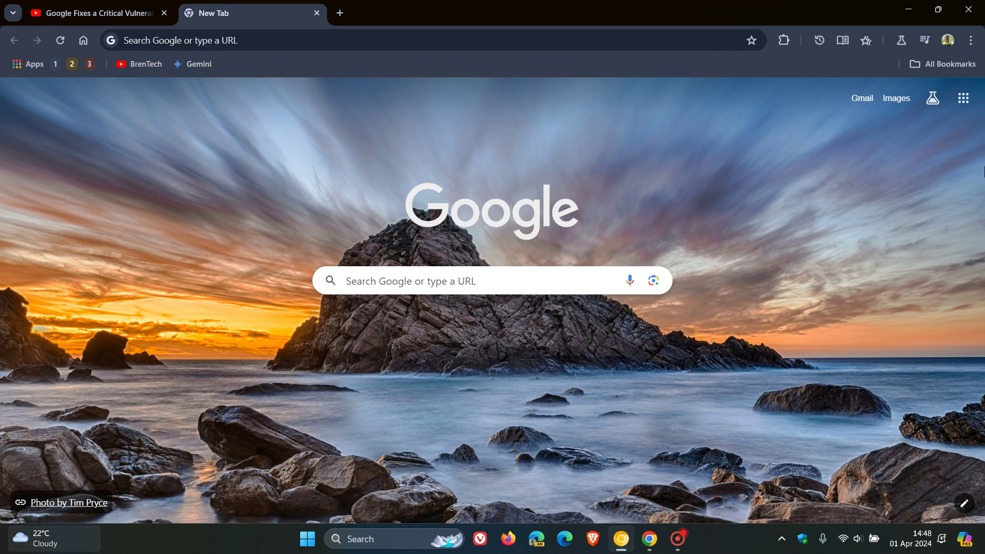
click(927, 41)
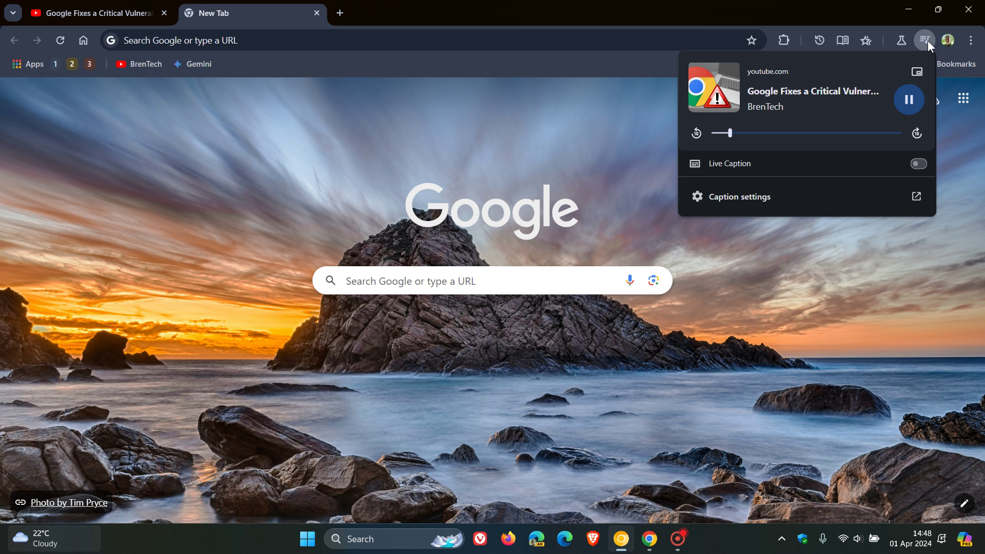
click(699, 132)
click(917, 133)
Step: Close Canary's popup, then open and dismiss stable Chrome's legacy media controls for comparison
click(804, 317)
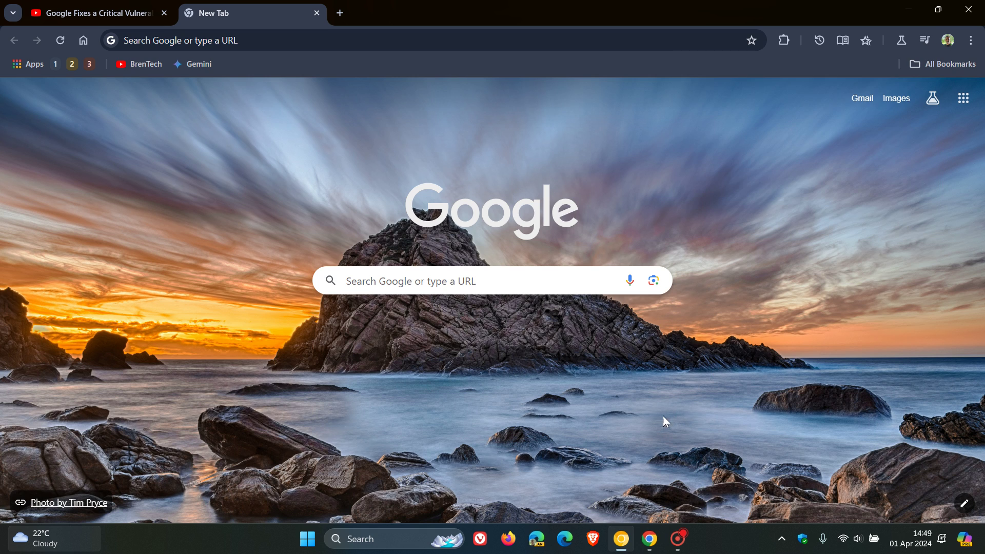
click(650, 539)
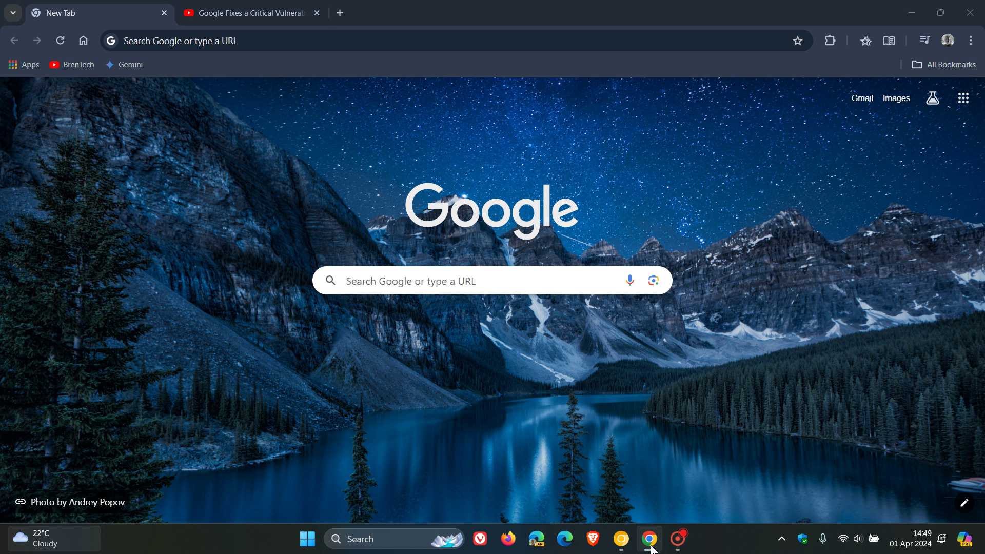
click(924, 40)
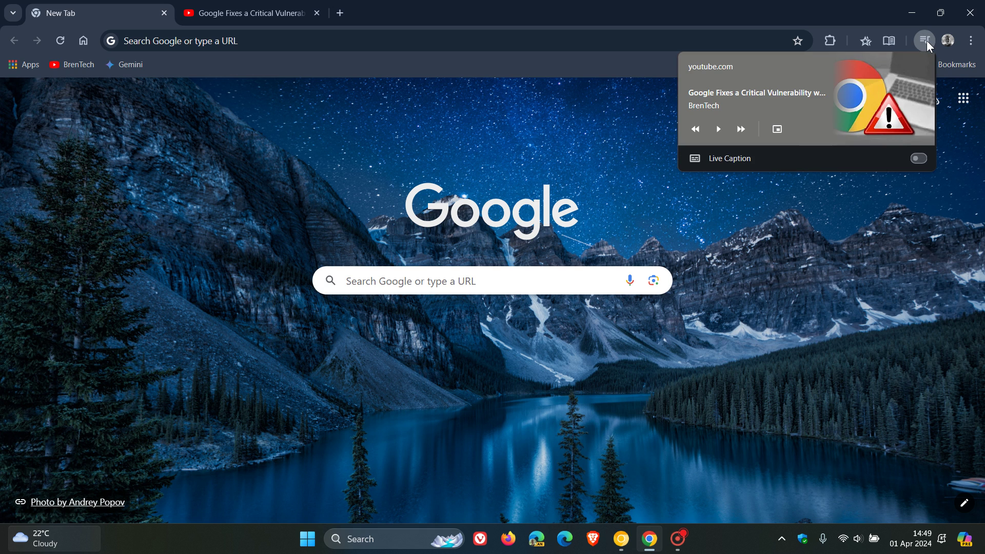
mouse_move(806, 83)
click(801, 300)
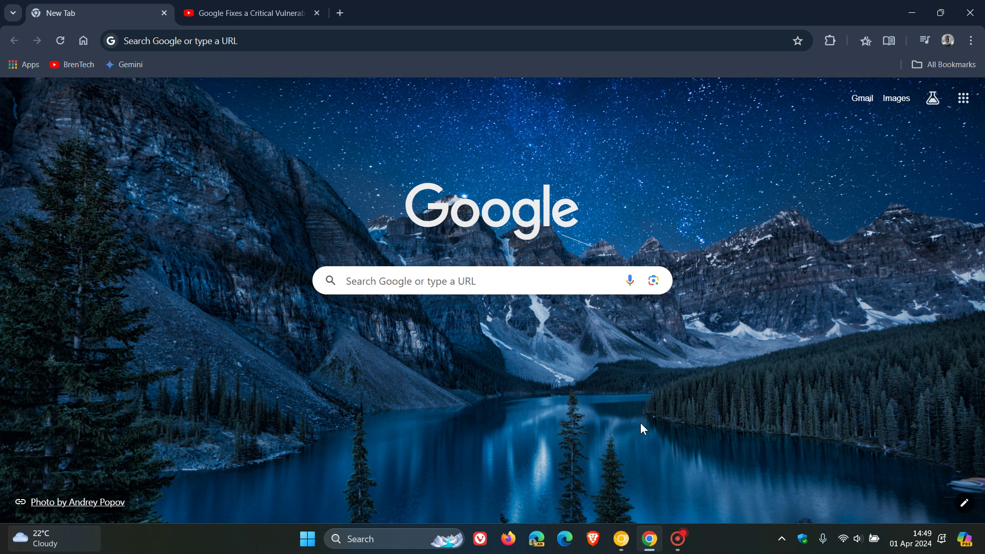
Step: Back in Canary, reopen the media controls and switch on English Live Caption
click(622, 539)
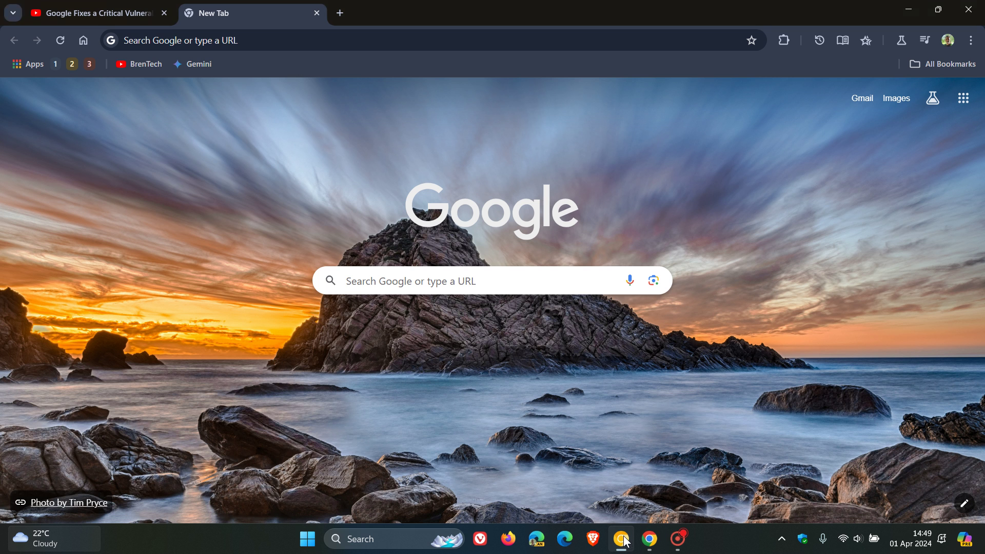
click(924, 39)
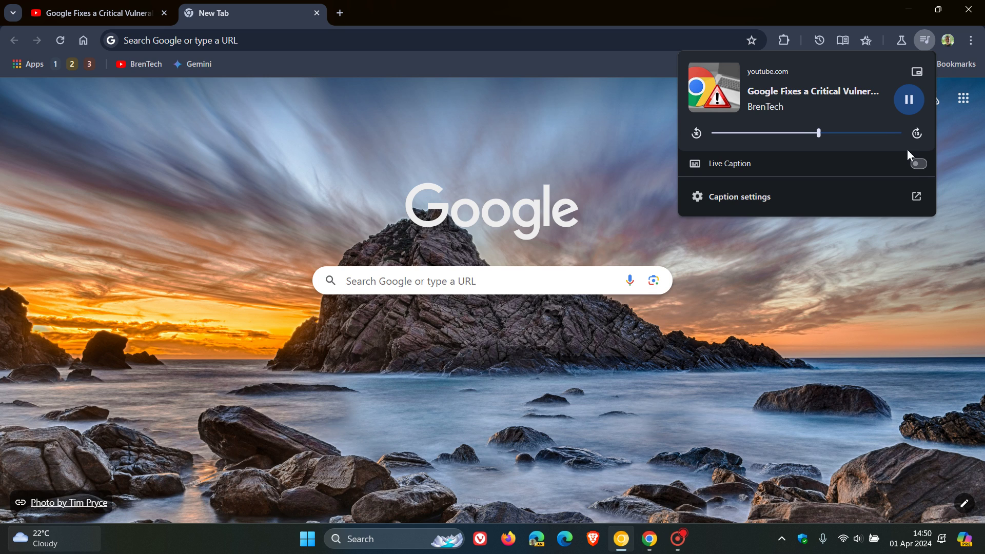
click(918, 163)
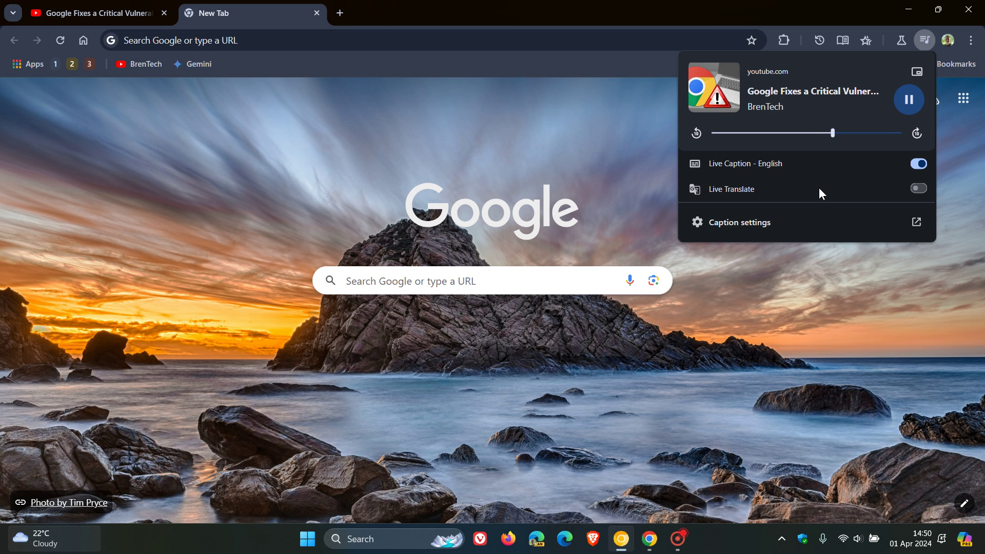
Step: Turn Live Caption off, skip forward then back ten seconds, and close the popup
click(917, 164)
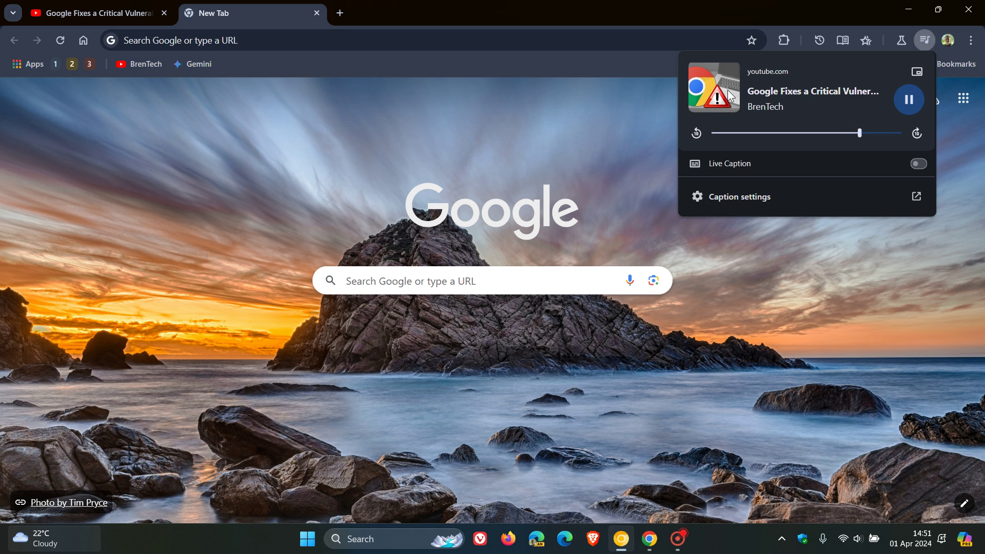
click(918, 136)
click(697, 133)
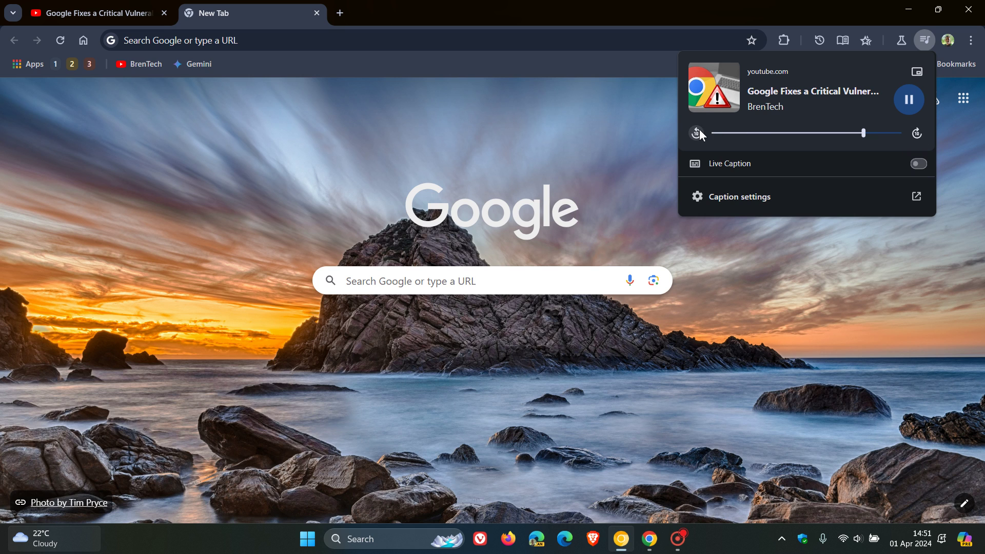
click(606, 132)
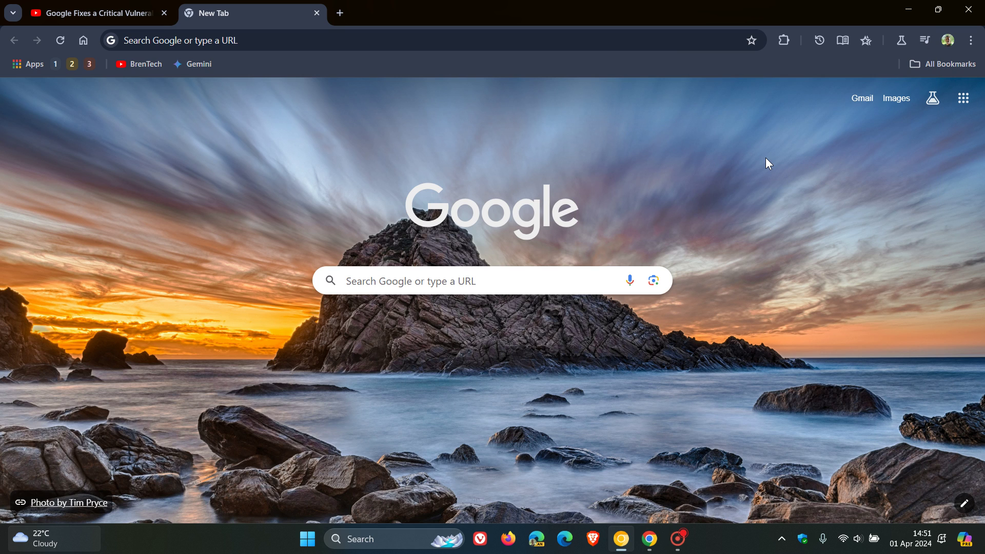